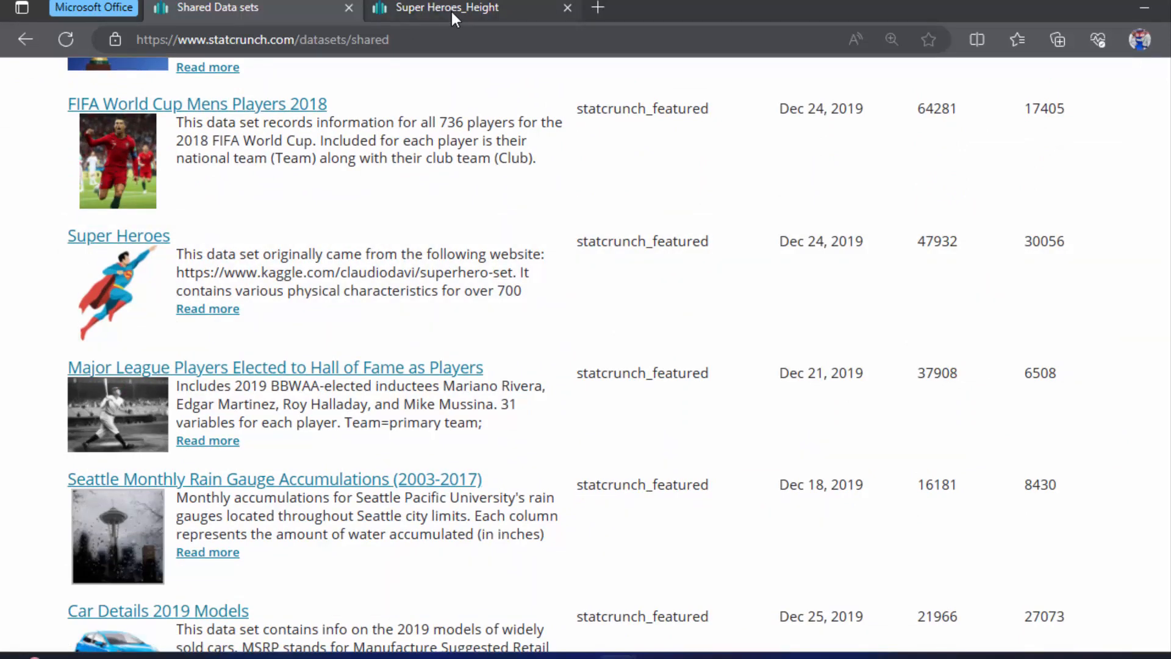
- Switch to the Super Heroes_Height data set and start a new scatter plot
{"action": "left_click", "coordinate": [451, 9]}
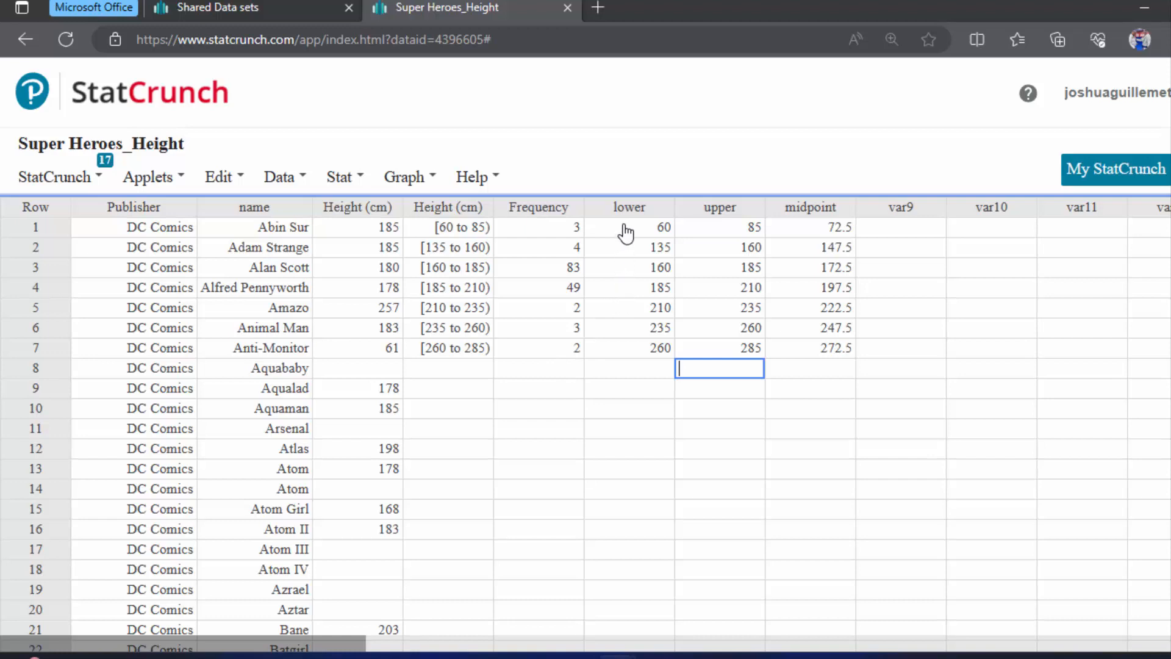
{"action": "mouse_move", "coordinate": [624, 219]}
{"action": "mouse_move", "coordinate": [444, 225]}
{"action": "left_click", "coordinate": [406, 178]}
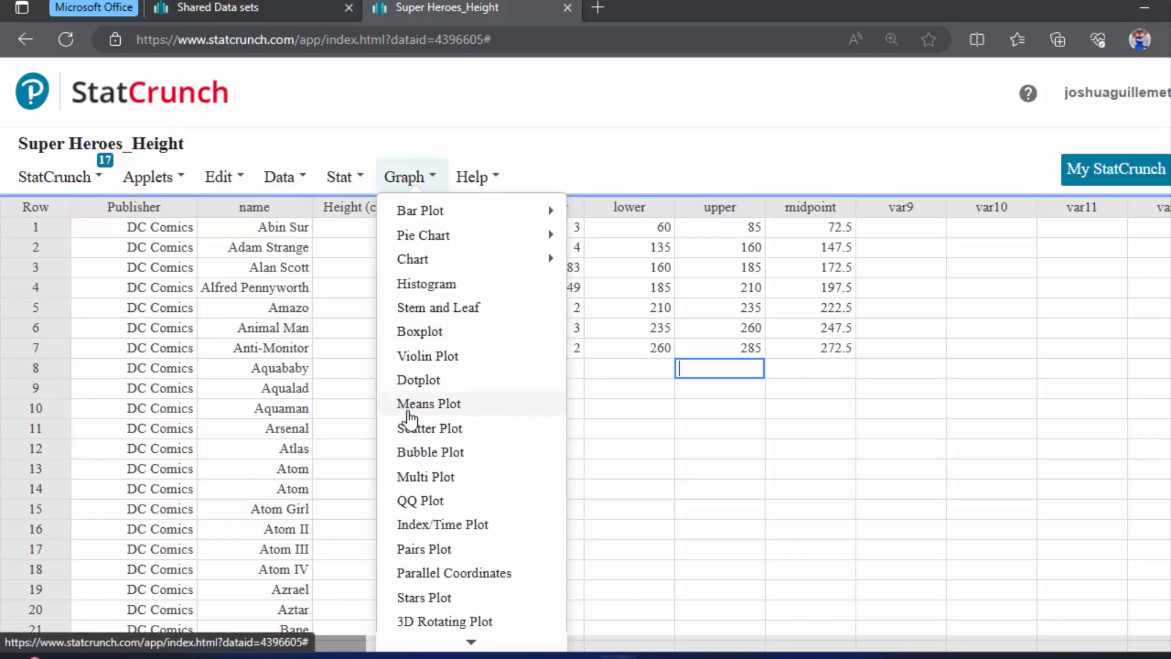
{"action": "left_click", "coordinate": [426, 430]}
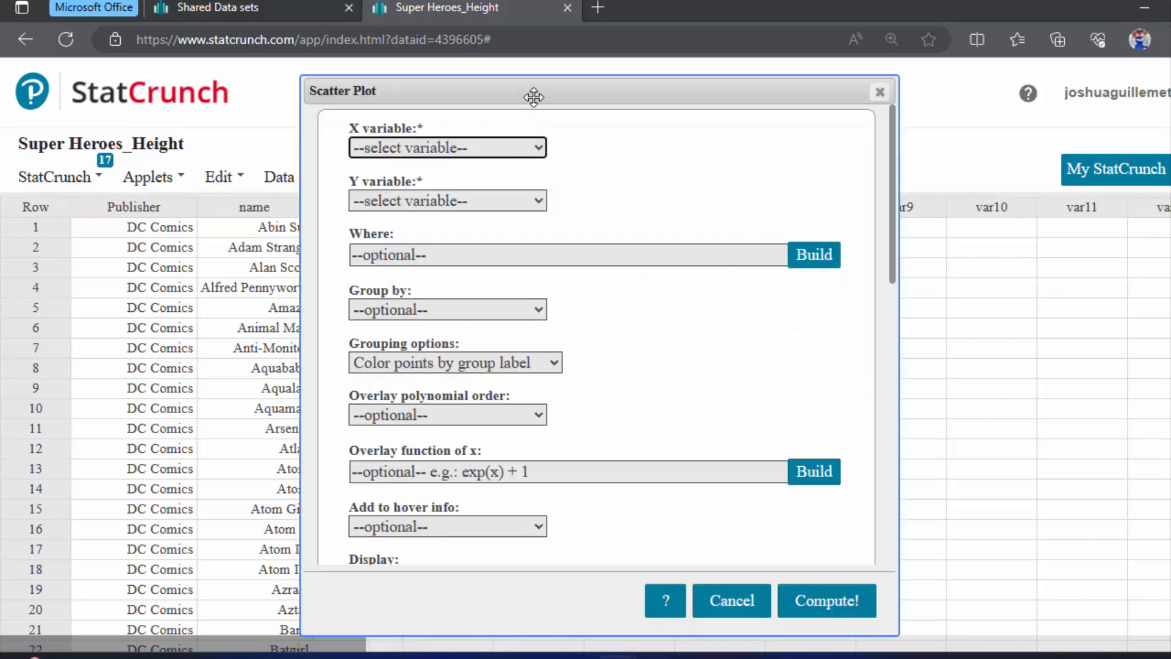
- Assign midpoint as the scatter plot's X variable and Frequency as its Y variable
{"action": "left_click_drag", "start_coordinate": [530, 94], "coordinate": [607, 82]}
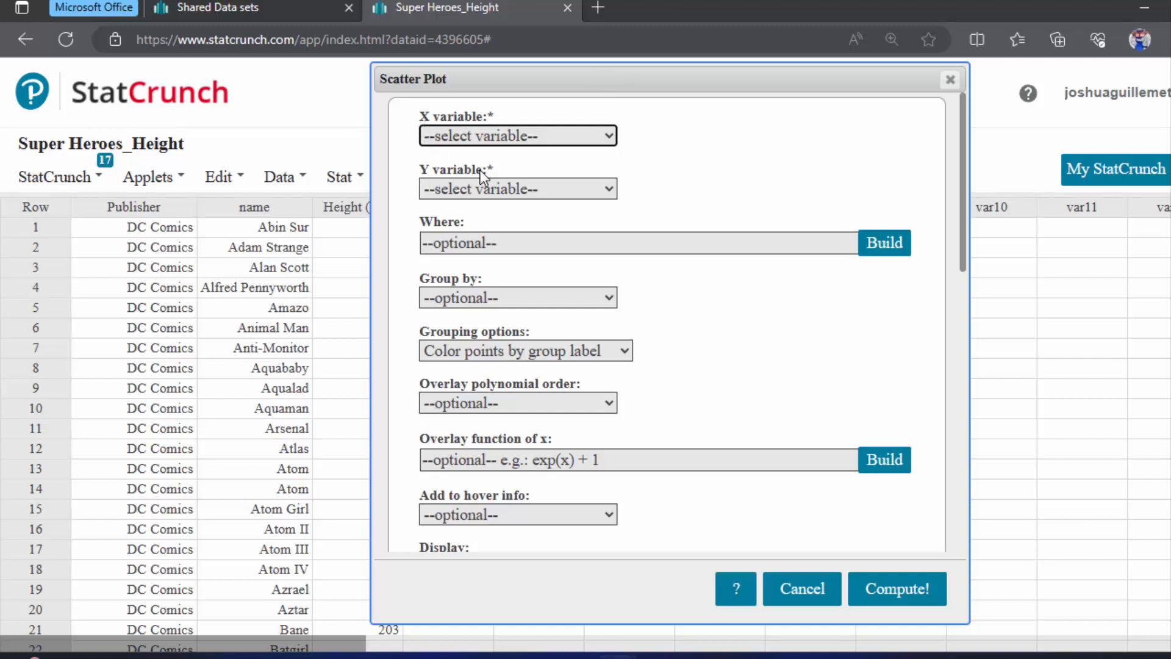
{"action": "left_click_drag", "start_coordinate": [688, 83], "coordinate": [318, 88]}
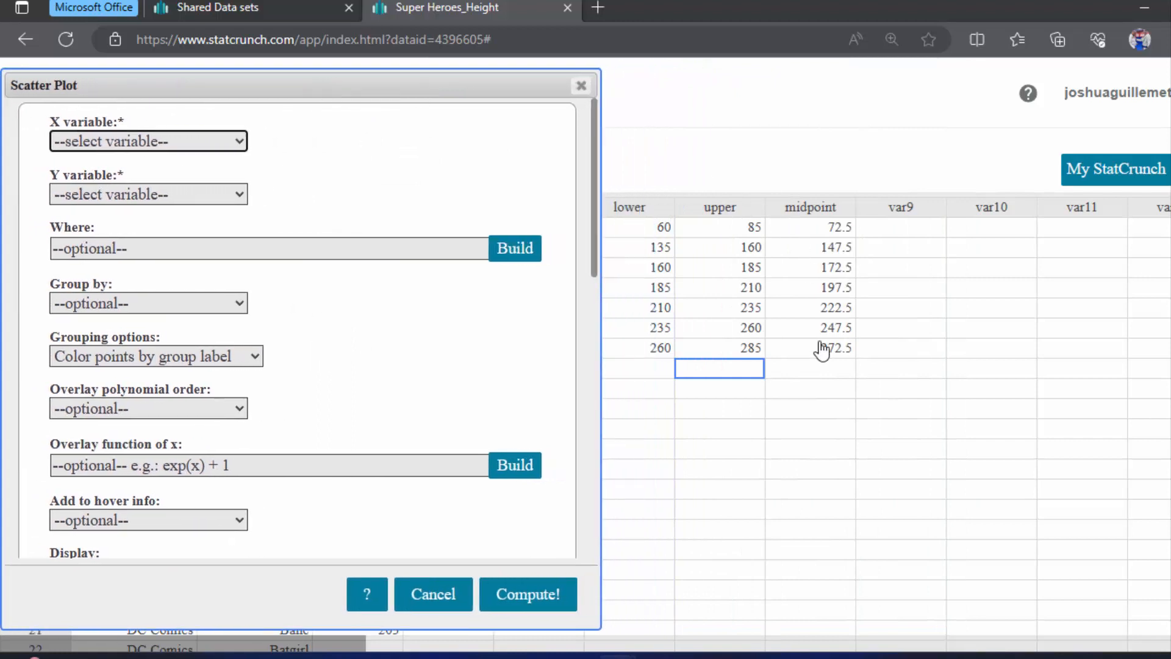
{"action": "left_click_drag", "start_coordinate": [558, 93], "coordinate": [989, 144]}
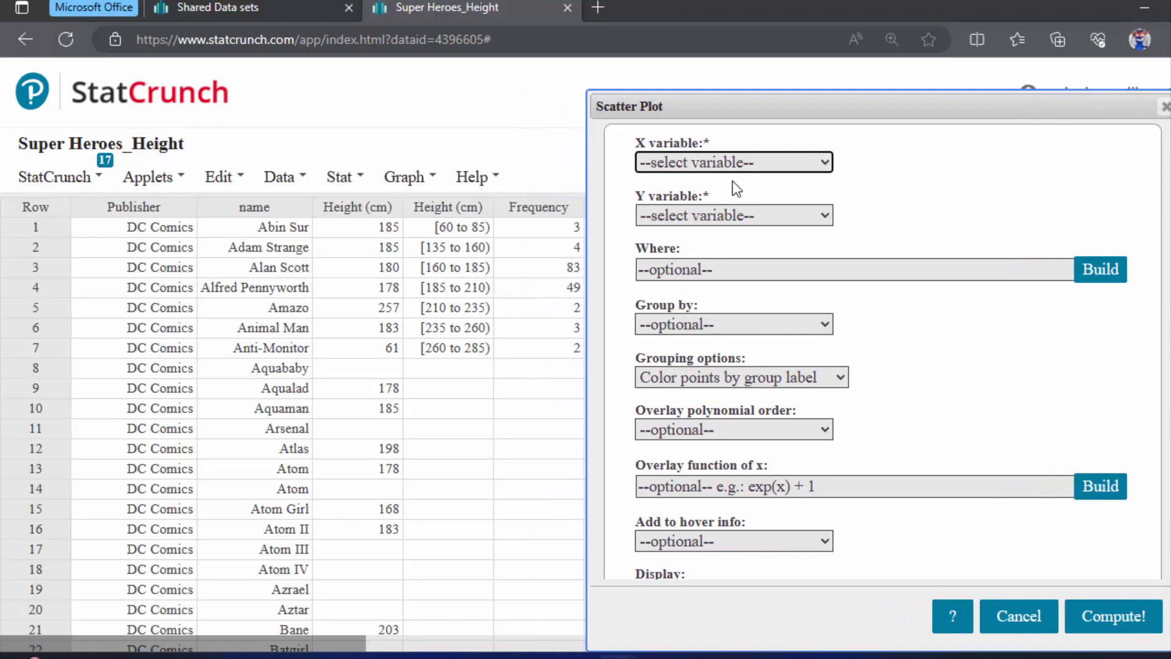
{"action": "left_click_drag", "start_coordinate": [826, 107], "coordinate": [624, 67]}
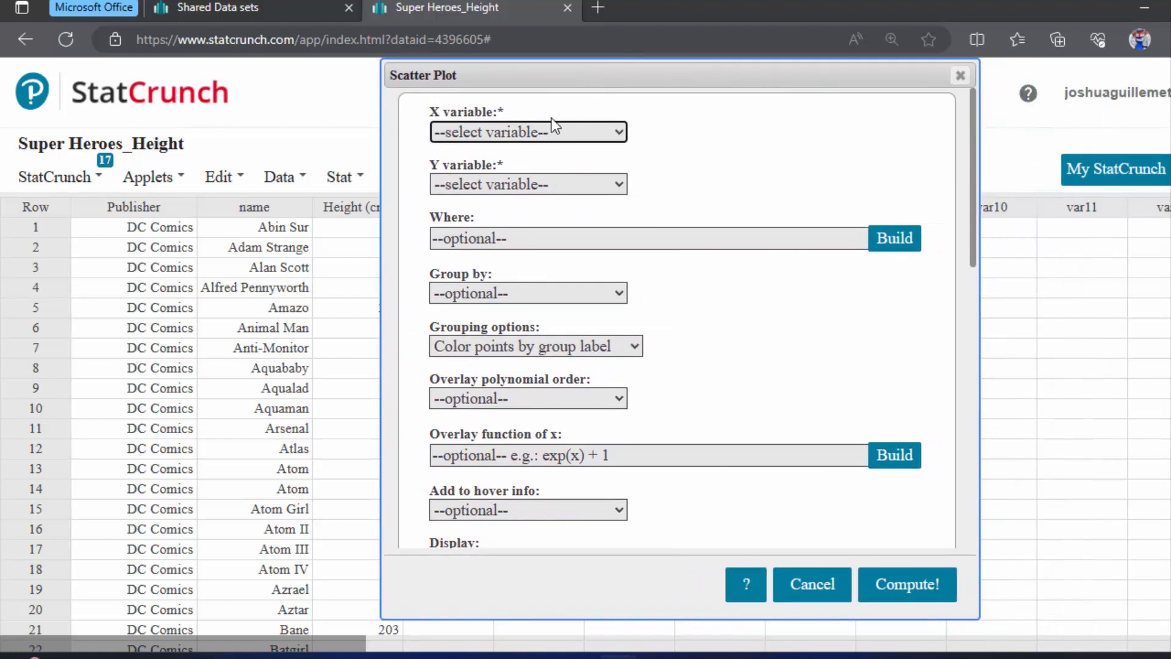
{"action": "left_click", "coordinate": [534, 129]}
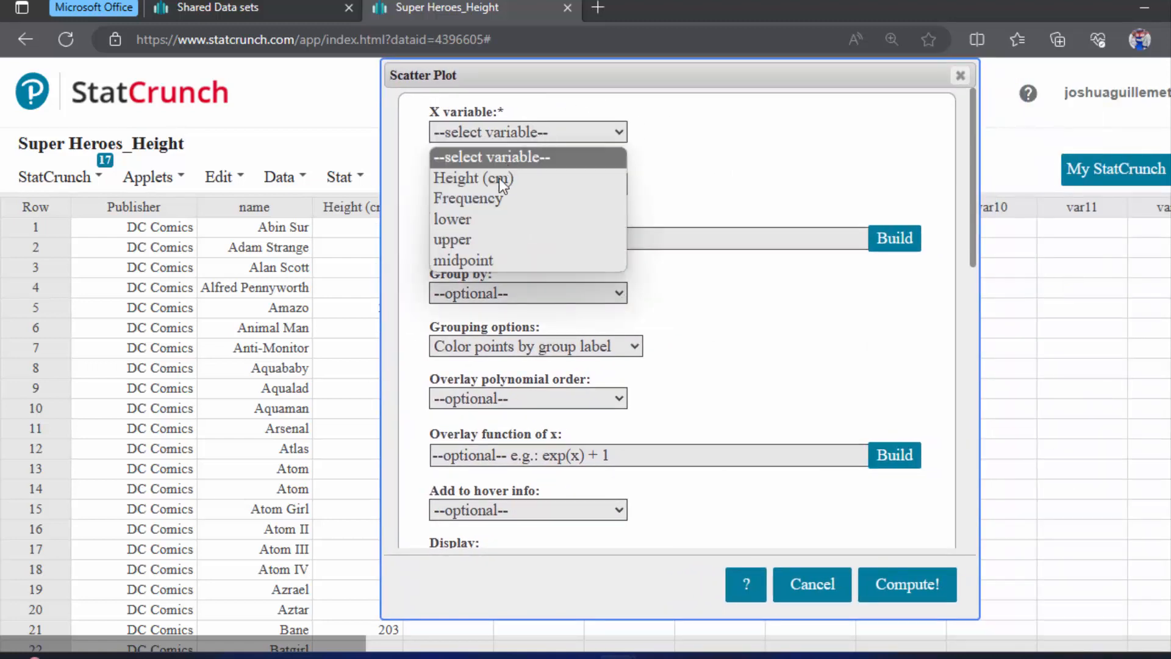
{"action": "left_click", "coordinate": [485, 260]}
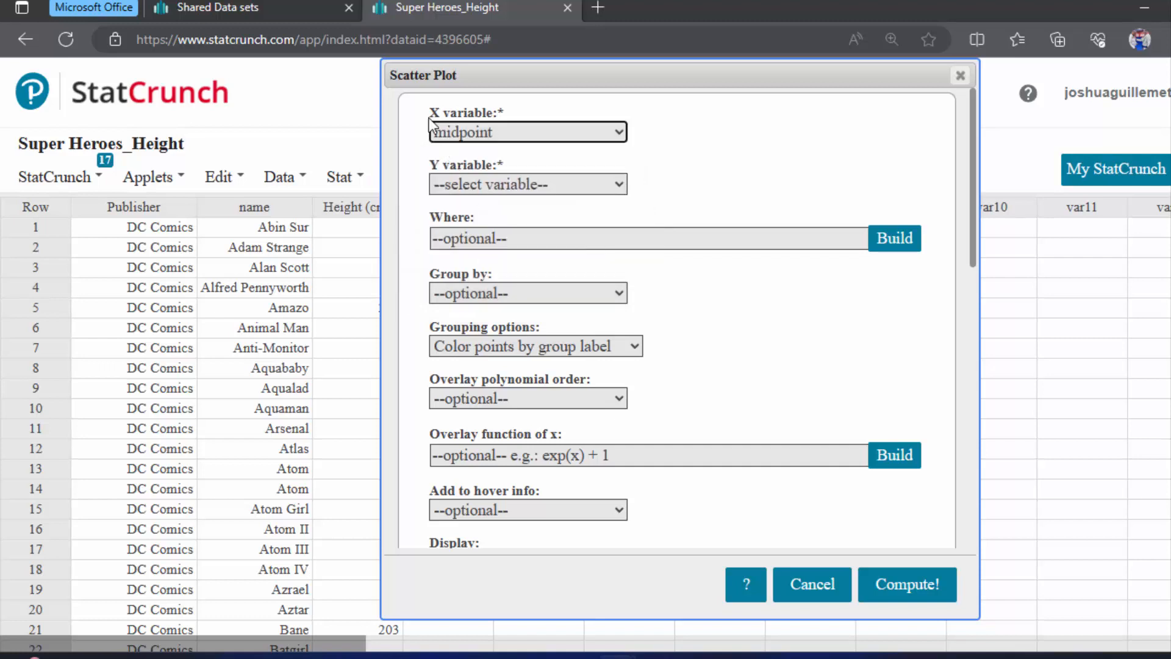
{"action": "left_click", "coordinate": [493, 186]}
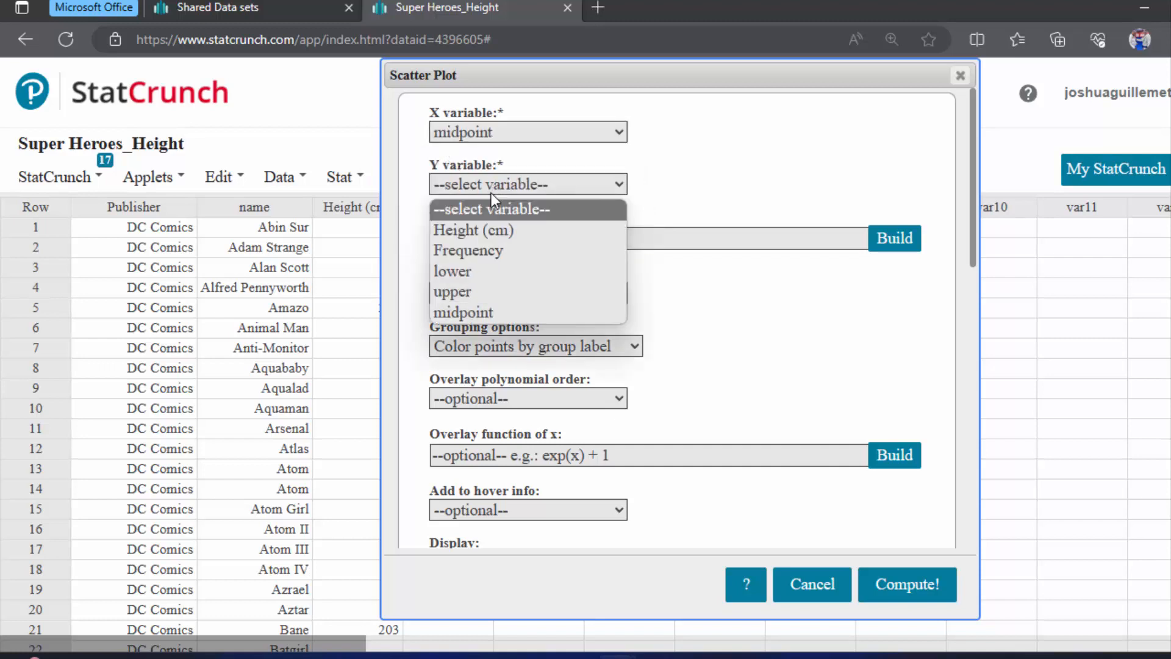
{"action": "left_click", "coordinate": [477, 250]}
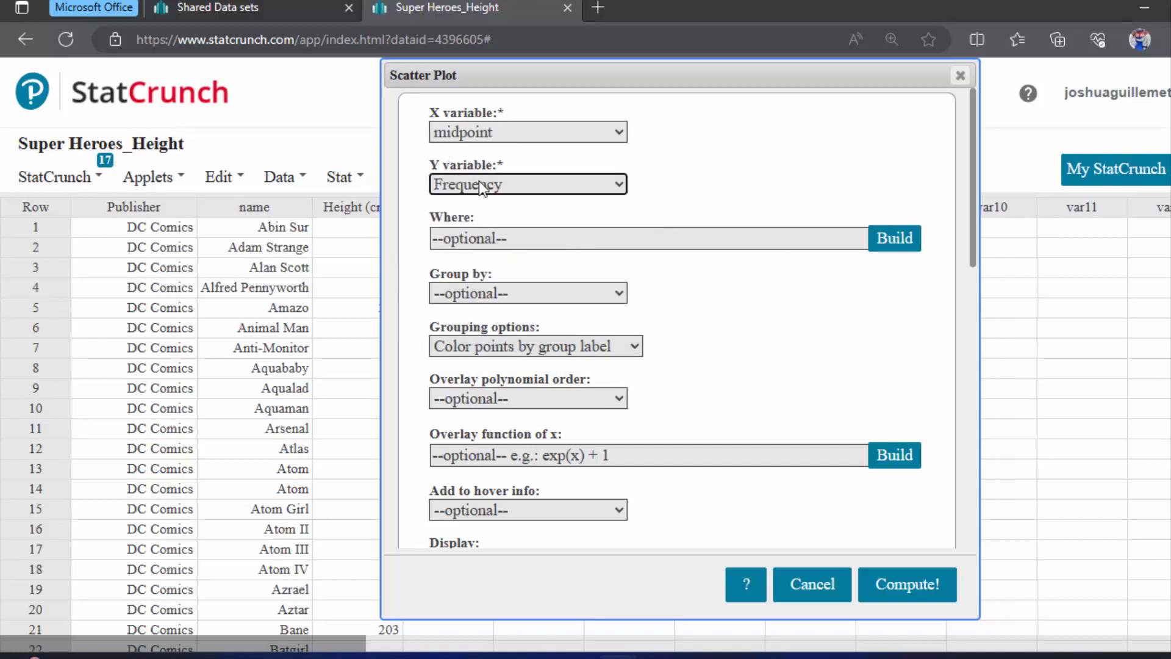
{"action": "left_click", "coordinate": [480, 133]}
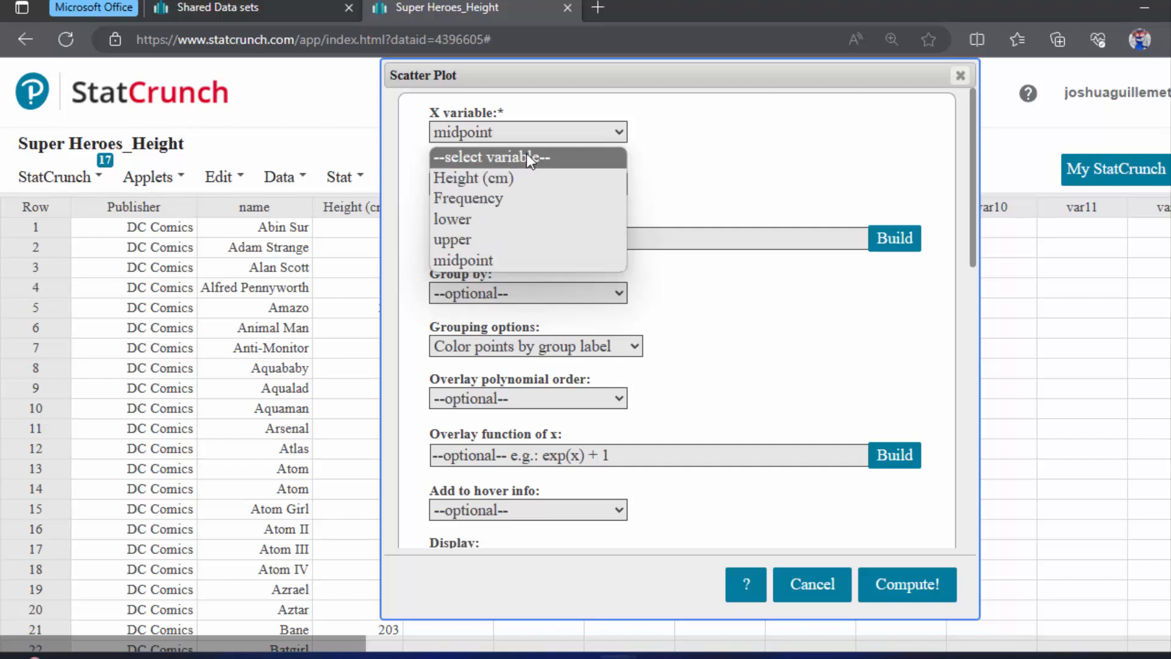
{"action": "left_click", "coordinate": [682, 153]}
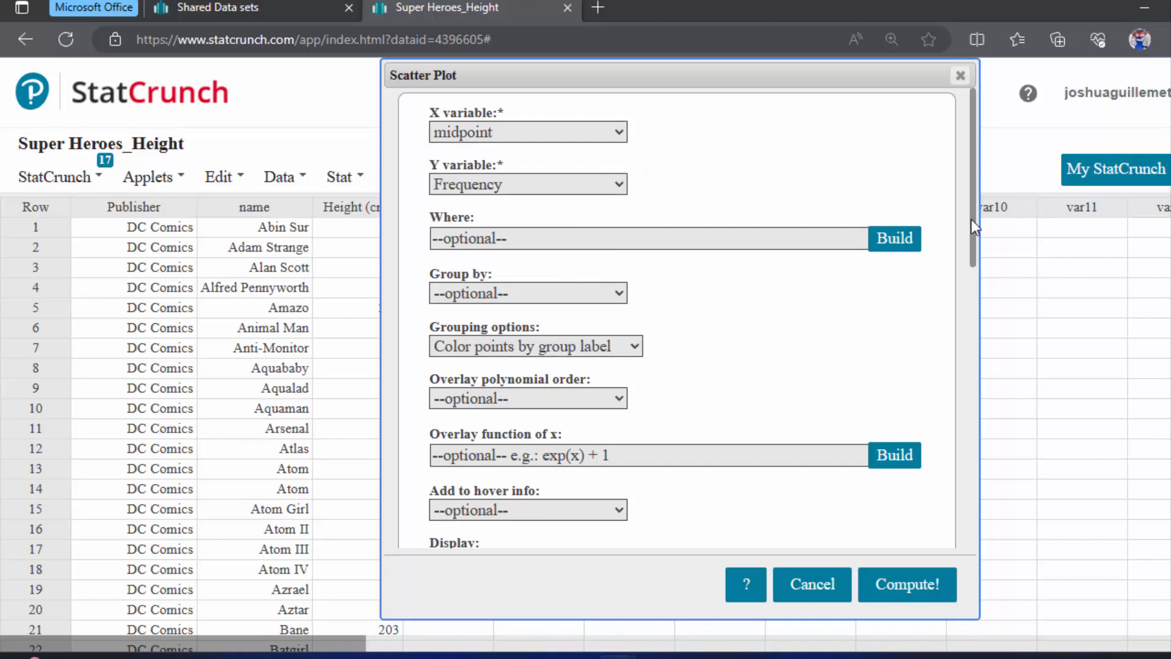
- Set the plot to display Lines only, with point size 4 and line size 2
{"action": "left_click_drag", "start_coordinate": [972, 220], "coordinate": [982, 377]}
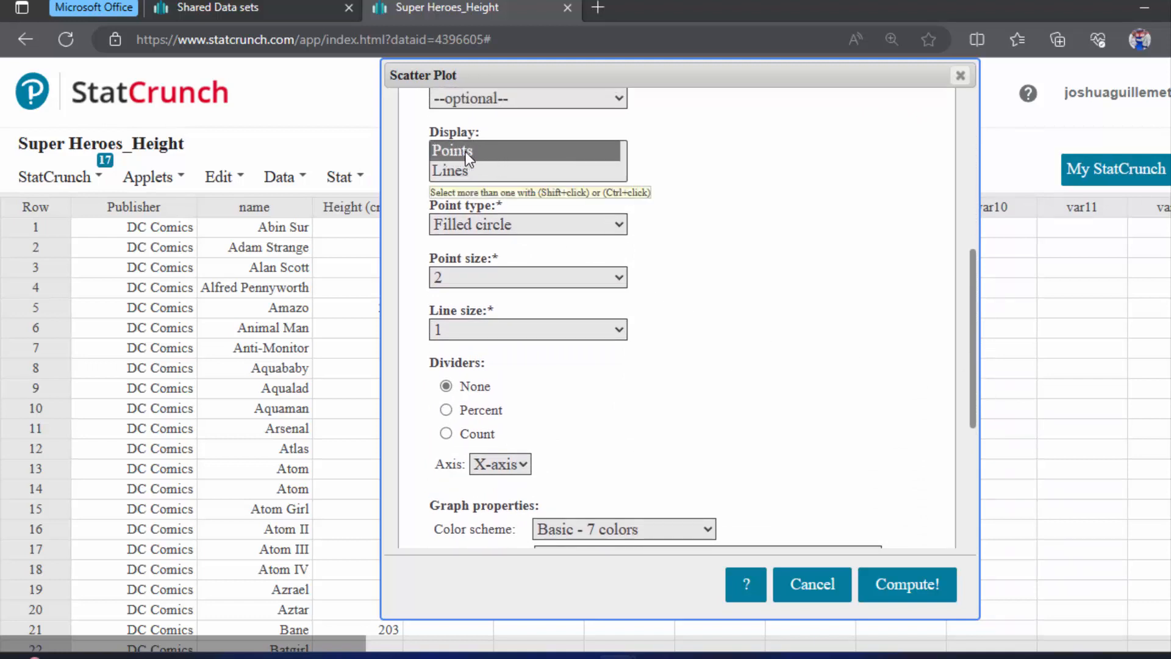
{"action": "left_click", "coordinate": [454, 172]}
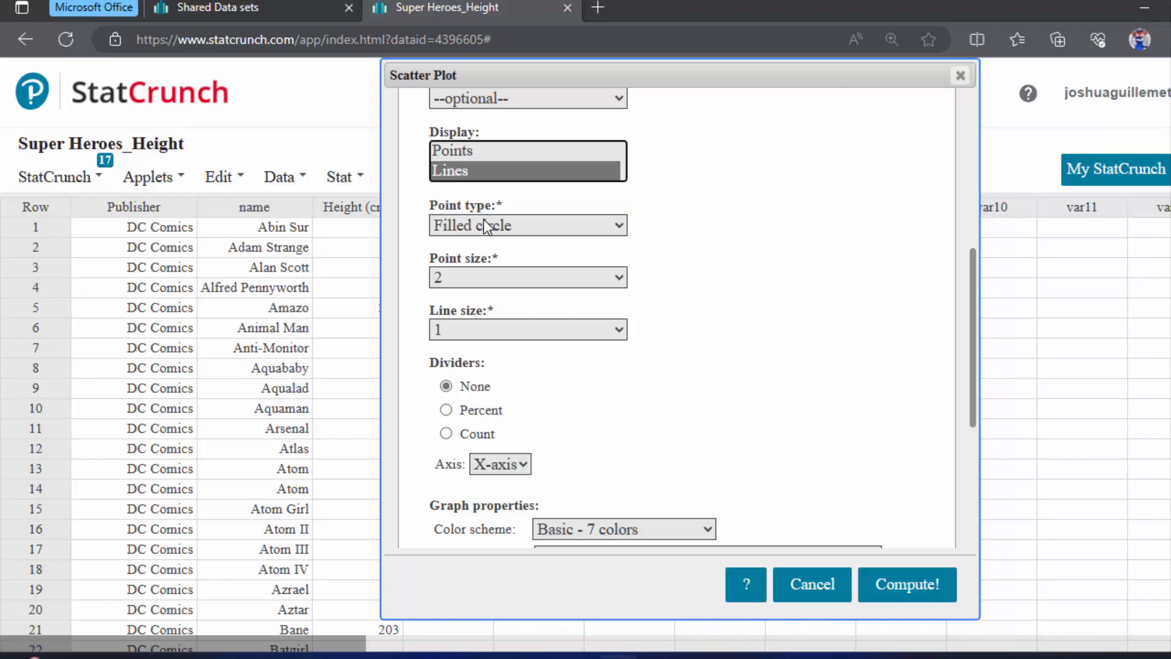
{"action": "left_click", "coordinate": [497, 229]}
{"action": "left_click", "coordinate": [497, 231]}
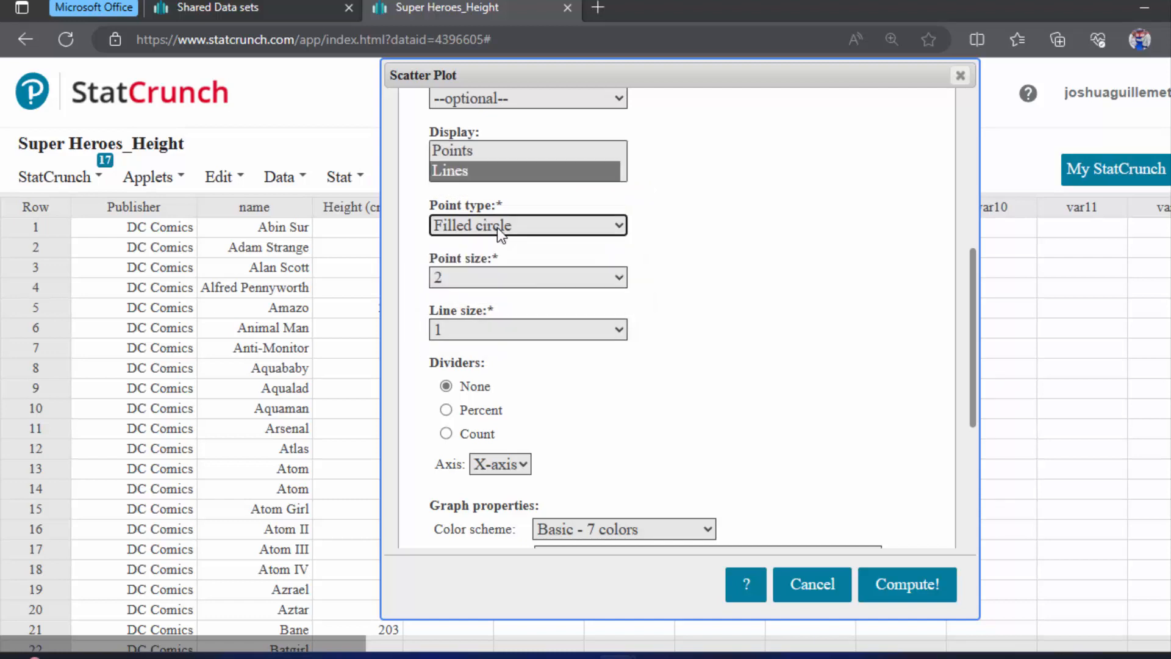
{"action": "left_click", "coordinate": [548, 330]}
{"action": "key", "text": "Escape"}
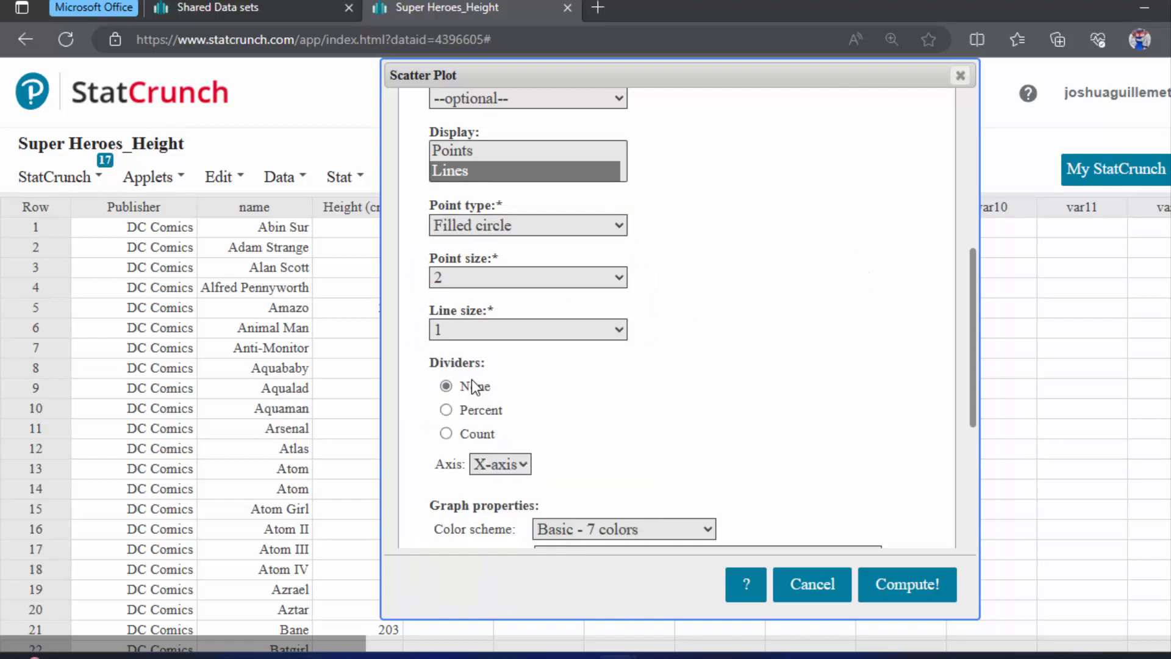
{"action": "left_click", "coordinate": [494, 276]}
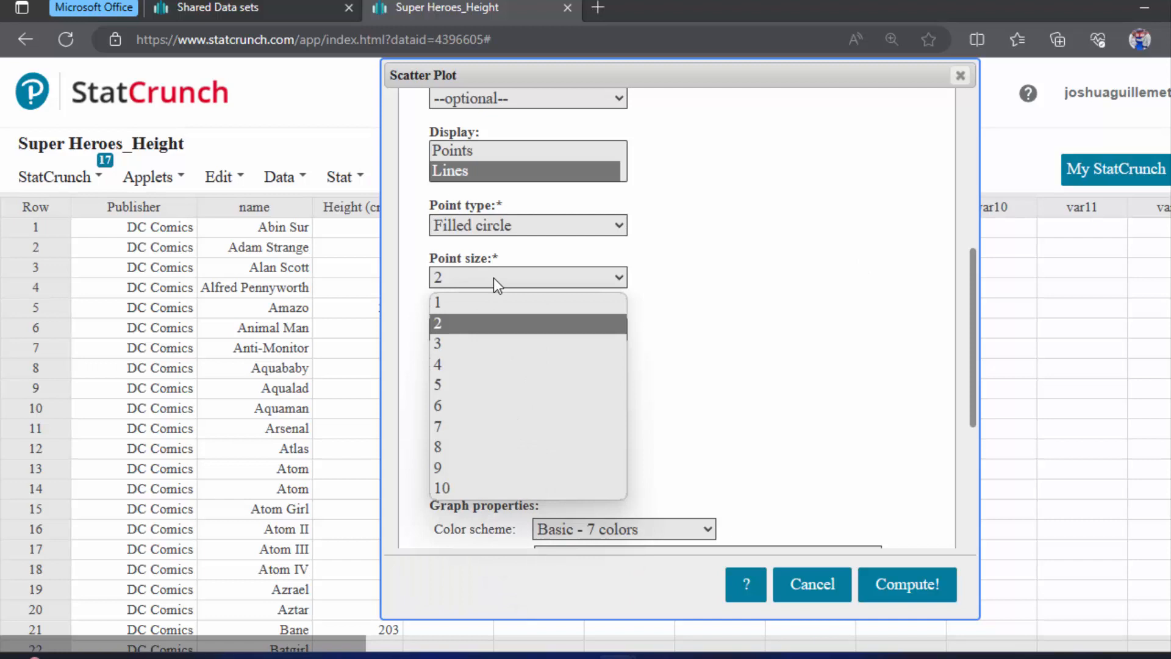
{"action": "left_click", "coordinate": [478, 364]}
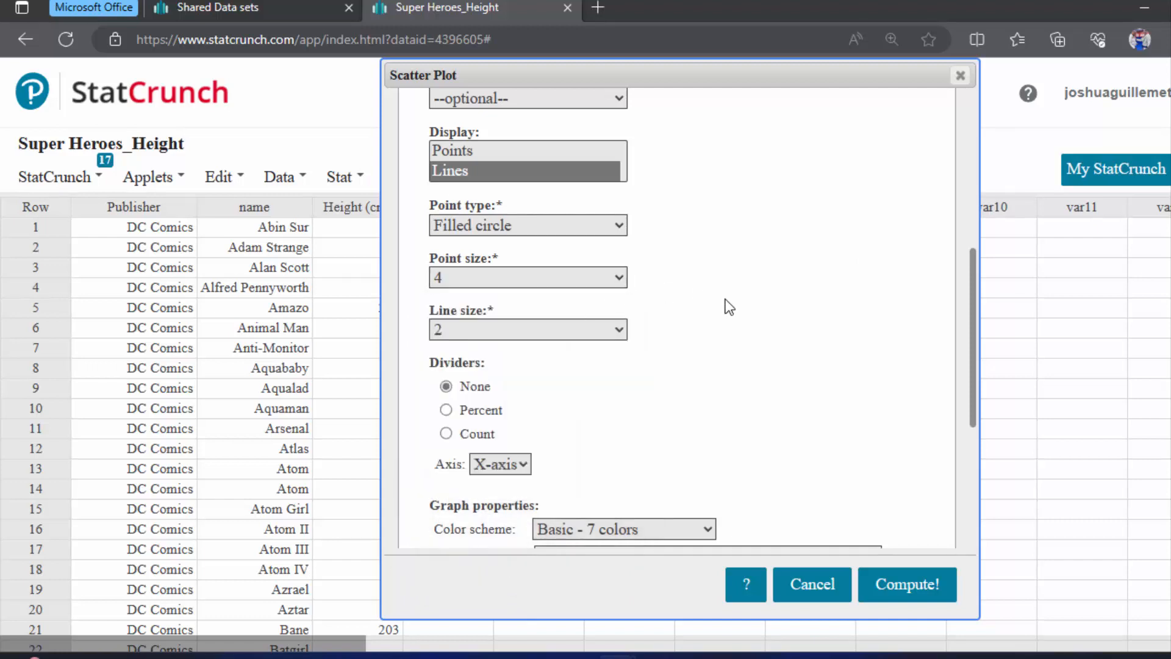
- Label the X-axis "heights (cm)" and the Y-axis "frequency"
{"action": "left_click_drag", "start_coordinate": [975, 302], "coordinate": [972, 430]}
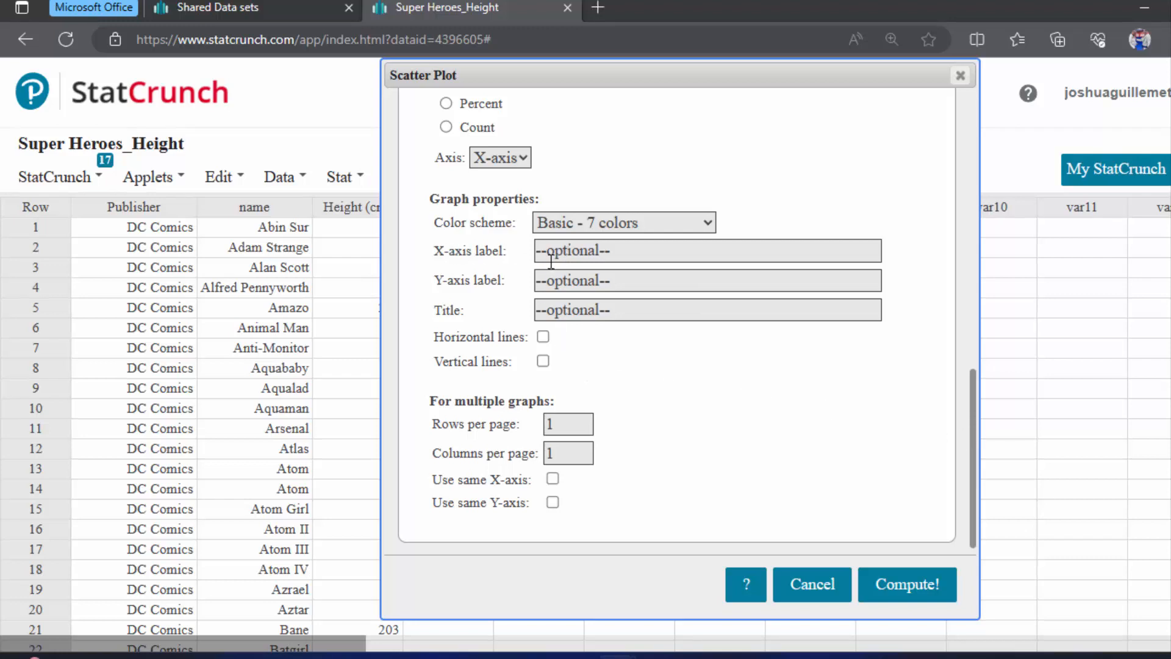
{"action": "left_click", "coordinate": [573, 256]}
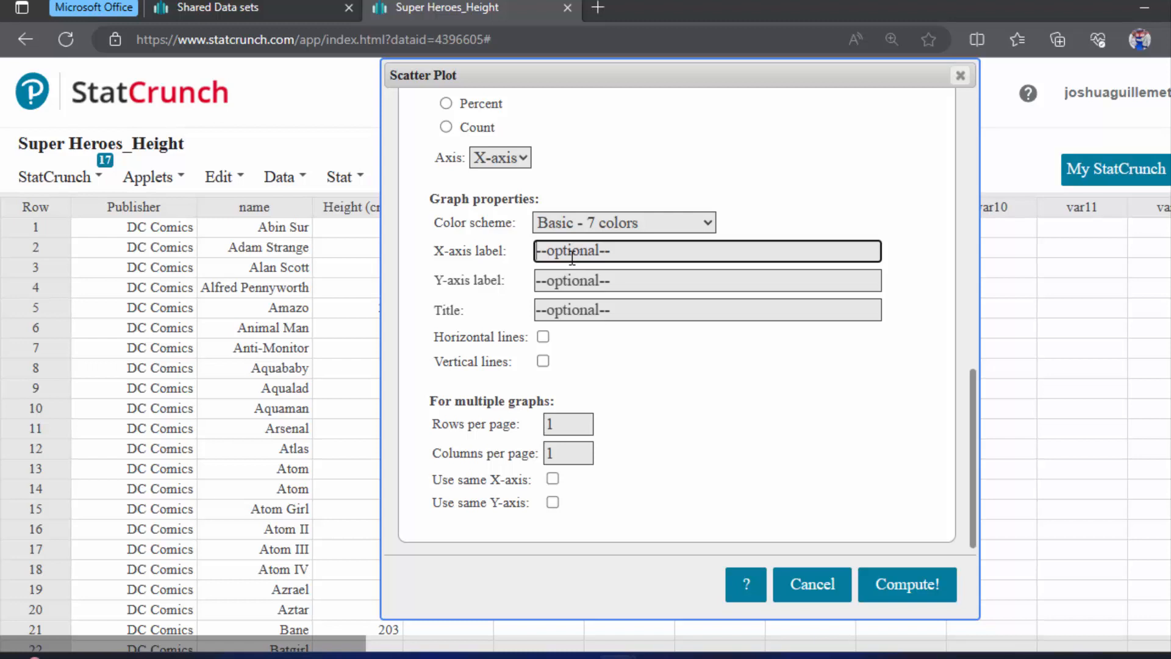
{"action": "type", "text": "heights (cm)"}
{"action": "left_click", "coordinate": [573, 278]}
{"action": "type", "text": "fr"}
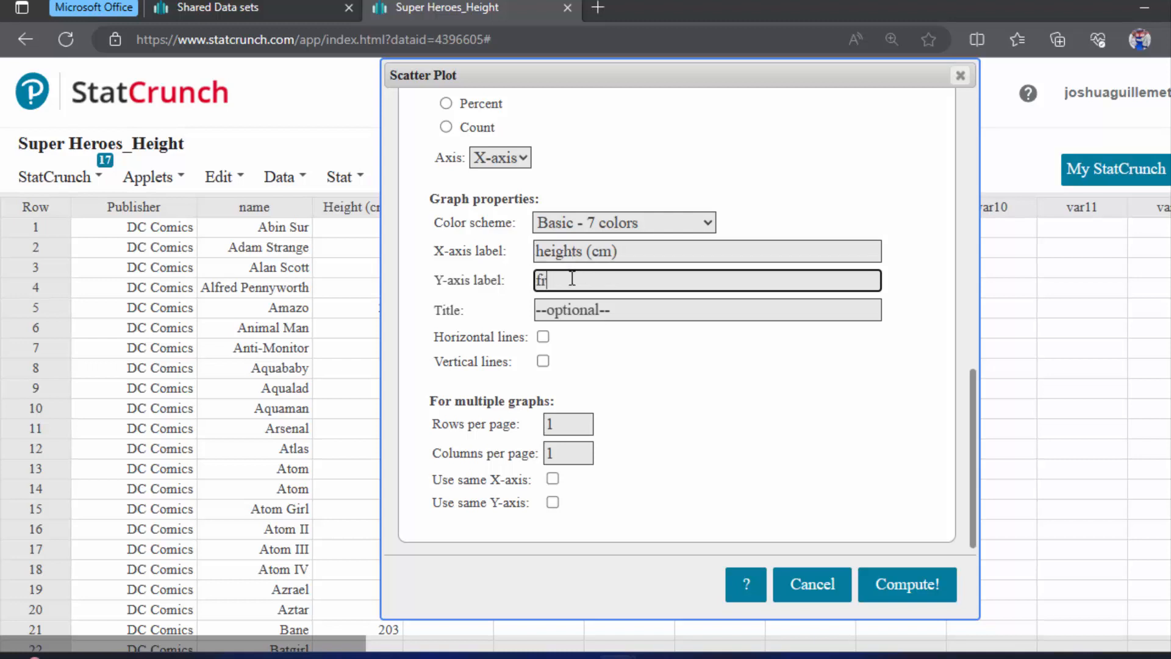
{"action": "type", "text": "equen"}
{"action": "key", "text": "BackSpace"}
{"action": "key", "text": "BackSpace"}
{"action": "type", "text": "nc"}
{"action": "key", "text": "BackSpace"}
{"action": "key", "text": "BackSpace"}
{"action": "type", "text": "ency"}
- Title the graph "Superheroes Heights, frequency ploygon" and compute the plot
{"action": "left_click", "coordinate": [604, 309]}
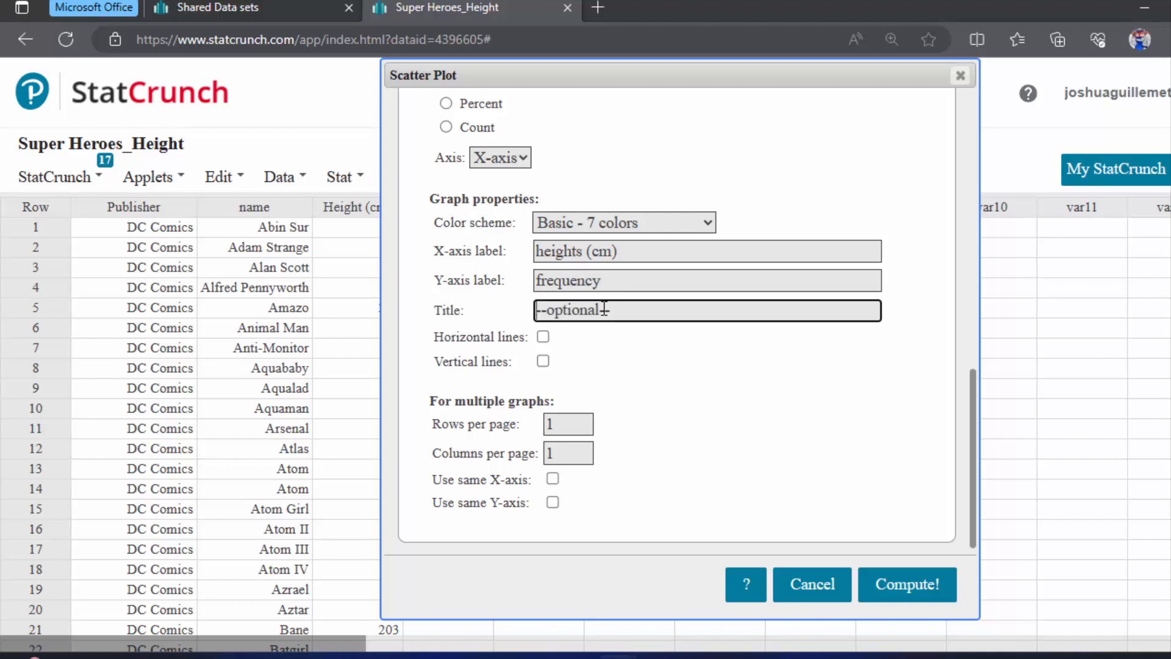
{"action": "type", "text": "SuperH"}
{"action": "key", "text": "BackSpace"}
{"action": "type", "text": "heo"}
{"action": "type", "text": "e"}
{"action": "key", "text": "BackSpace"}
{"action": "type", "text": "roes "}
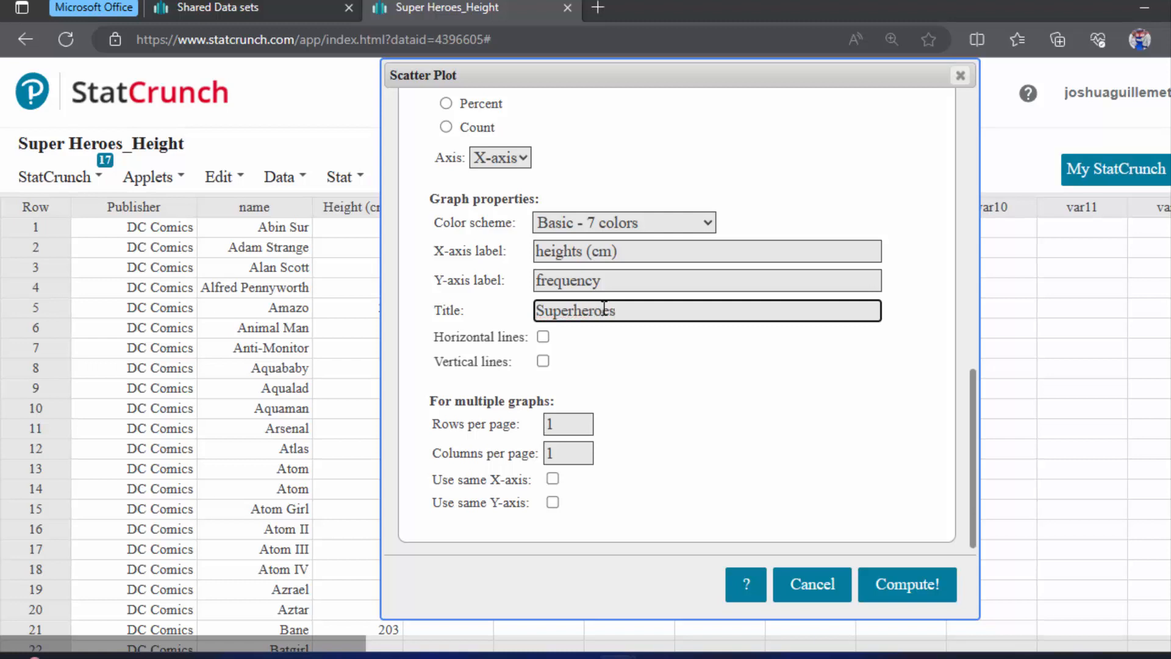
{"action": "type", "text": "Heights, frequ"}
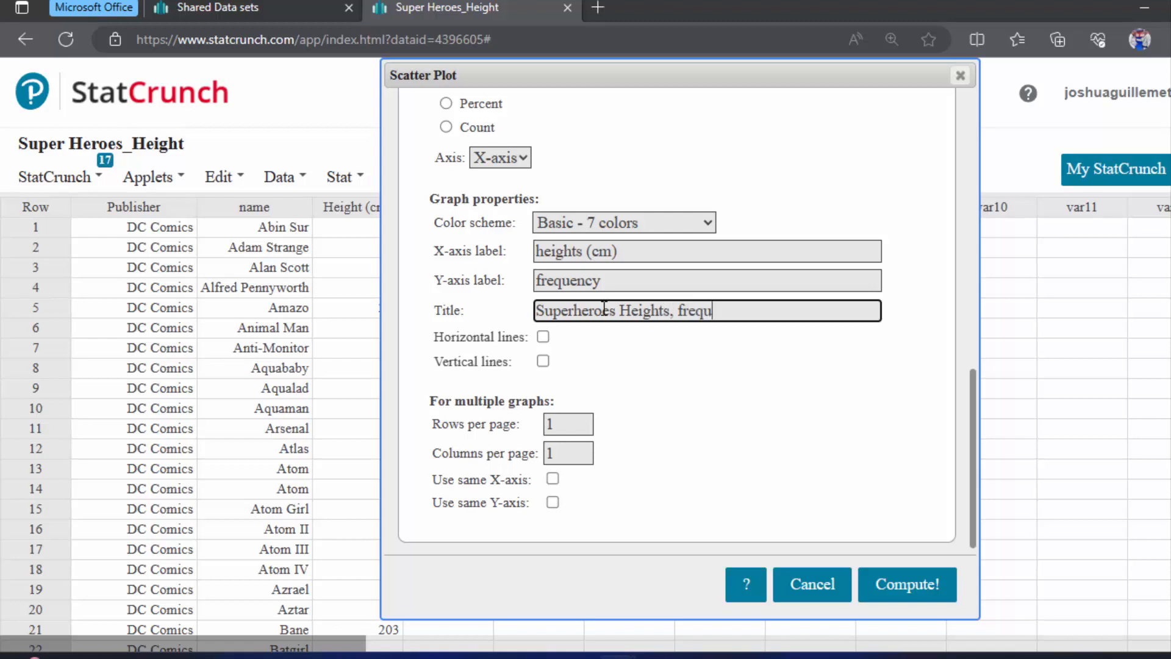
{"action": "type", "text": "ency ploygon"}
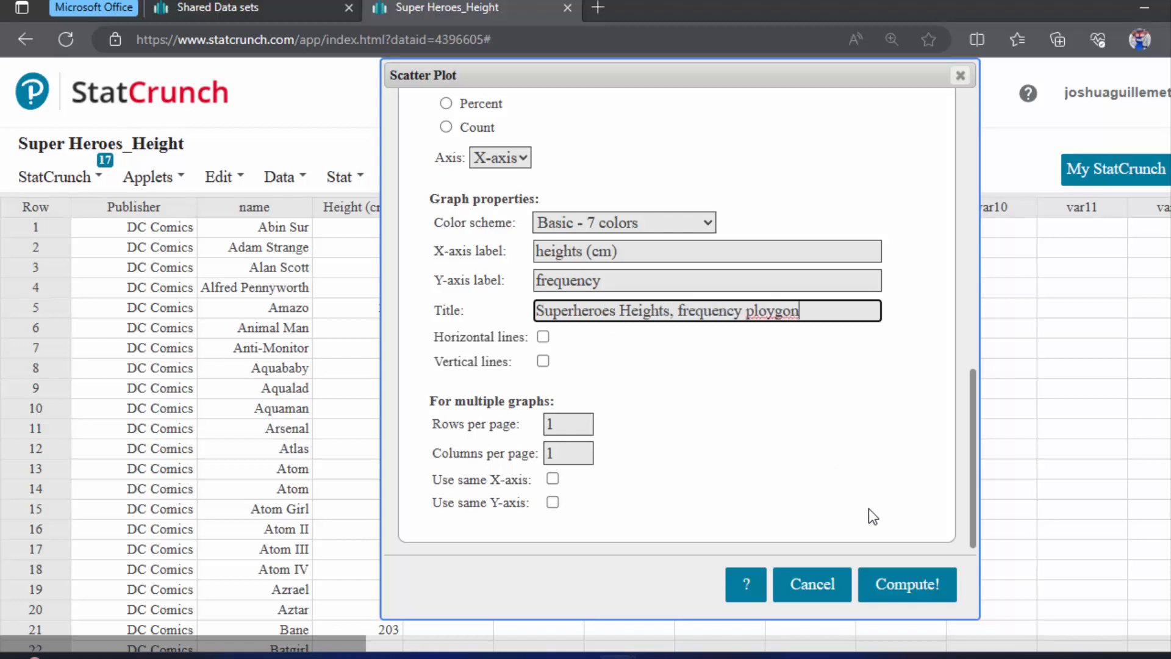
{"action": "left_click", "coordinate": [900, 576]}
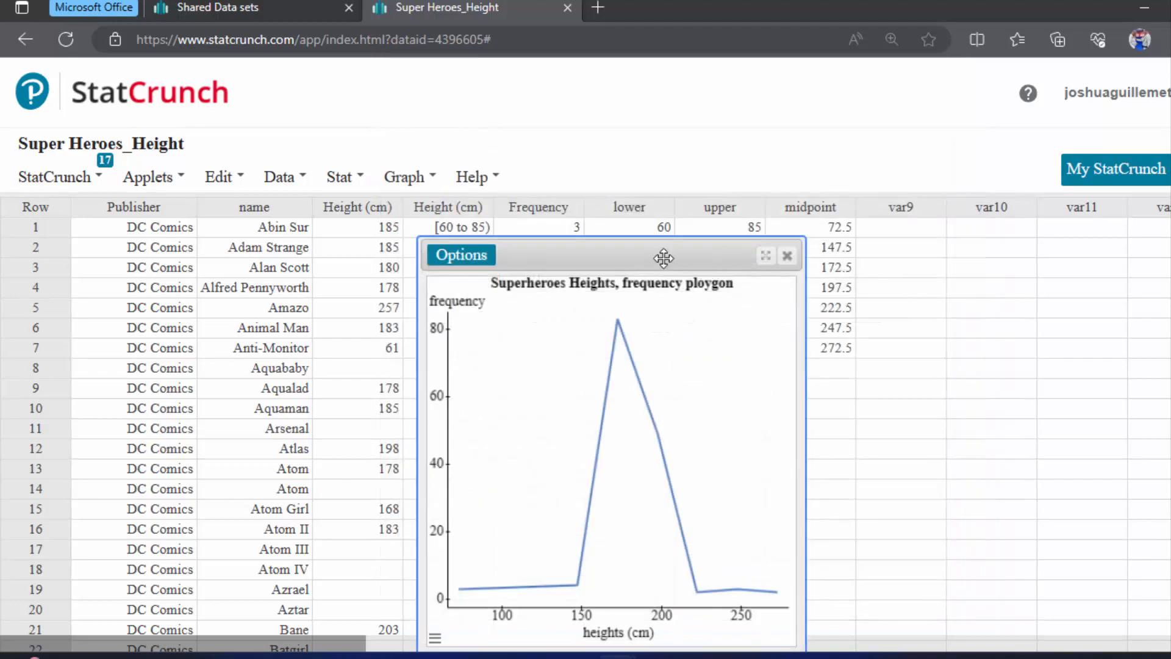
- Examine the polygon's points at its first bend and peak, moving the graph aside to compare them with the frequency and midpoint columns
{"action": "left_click_drag", "start_coordinate": [662, 256], "coordinate": [706, 126]}
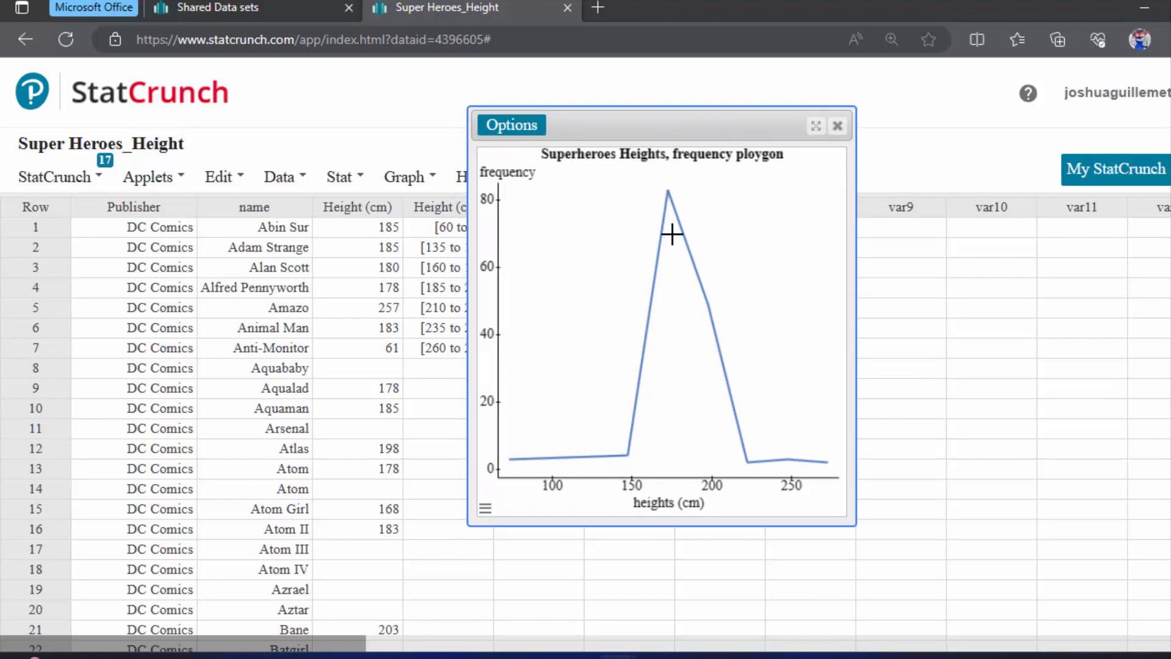
{"action": "mouse_move", "coordinate": [625, 455]}
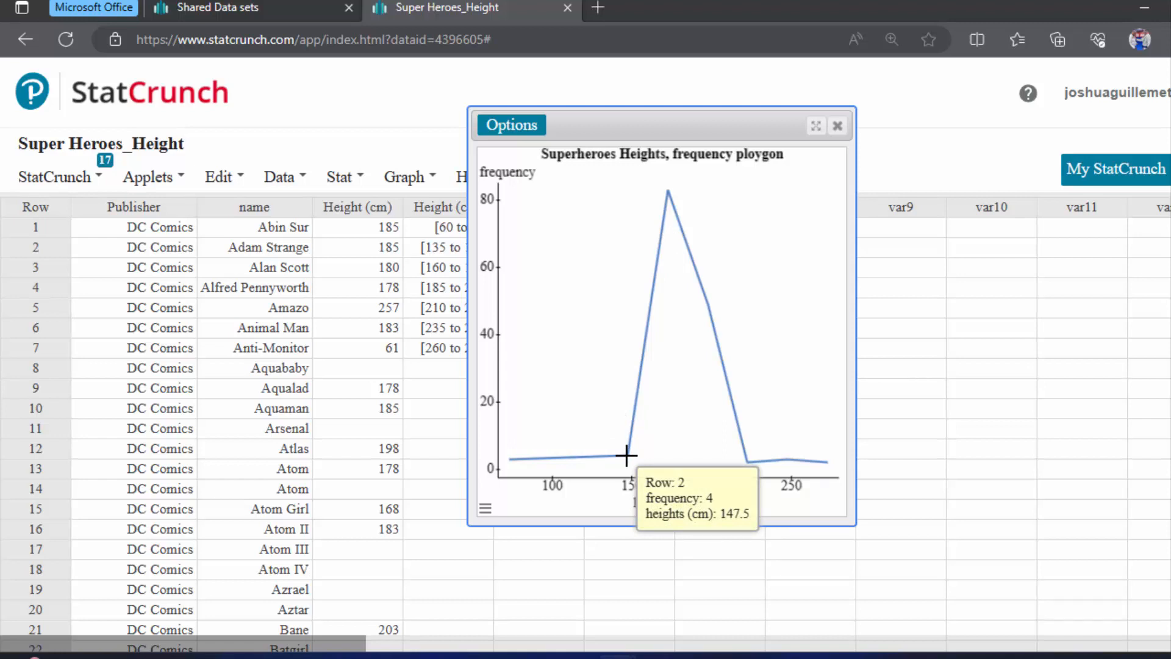
{"action": "mouse_move", "coordinate": [667, 192]}
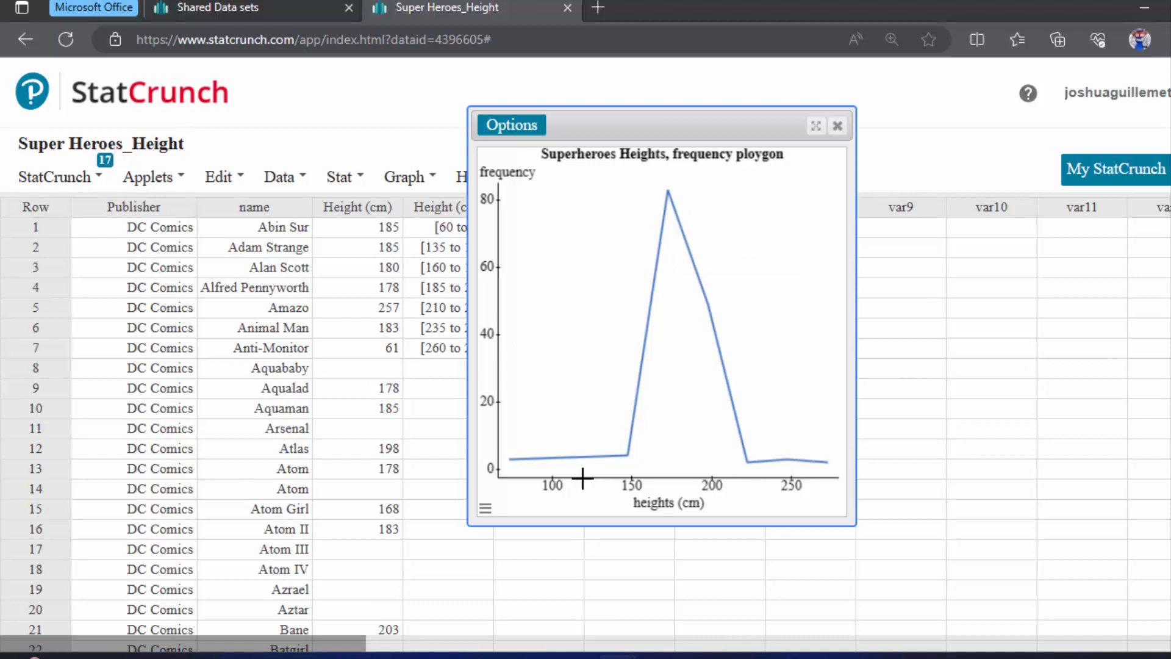
{"action": "left_click_drag", "start_coordinate": [606, 122], "coordinate": [203, 137]}
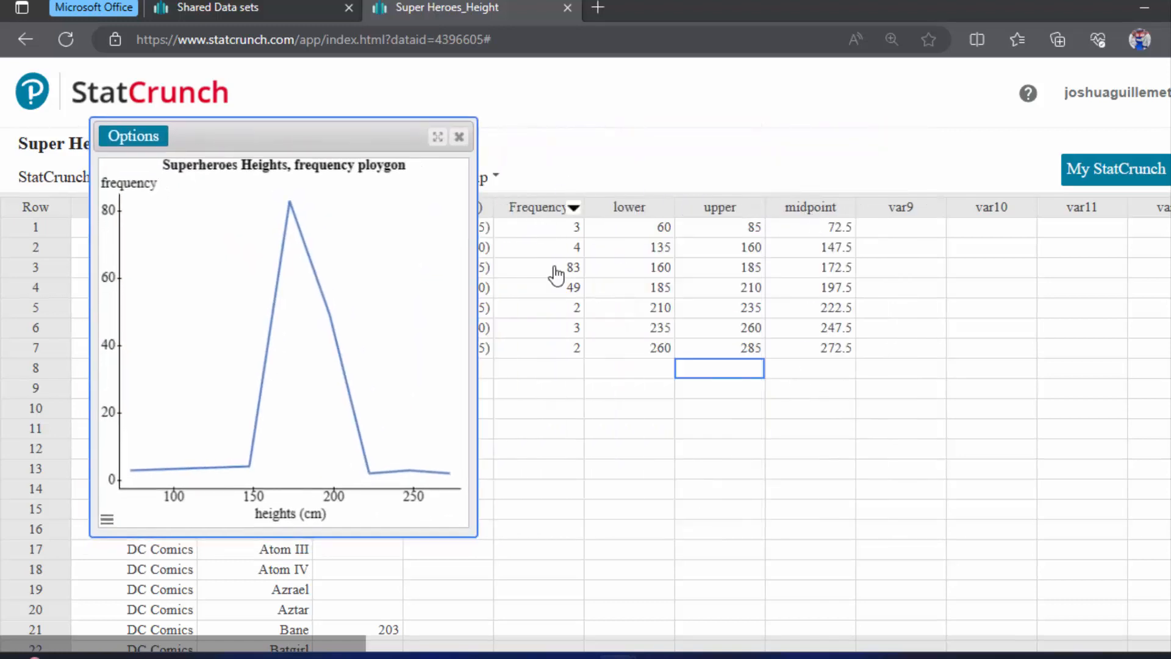
{"action": "left_click_drag", "start_coordinate": [417, 141], "coordinate": [997, 142]}
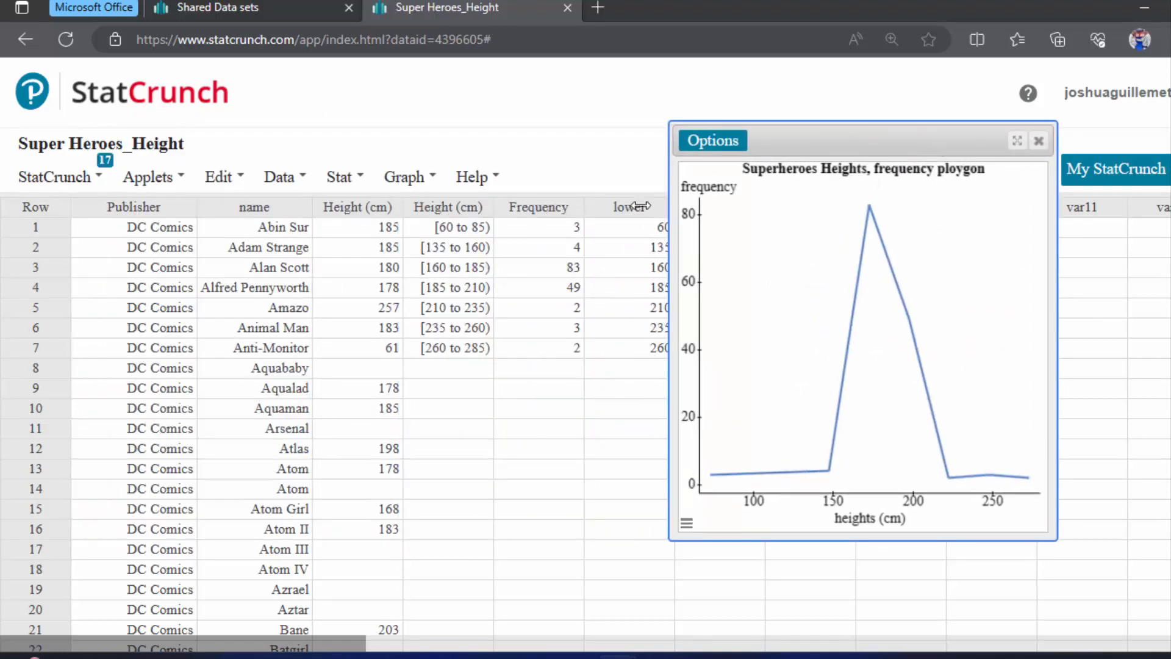